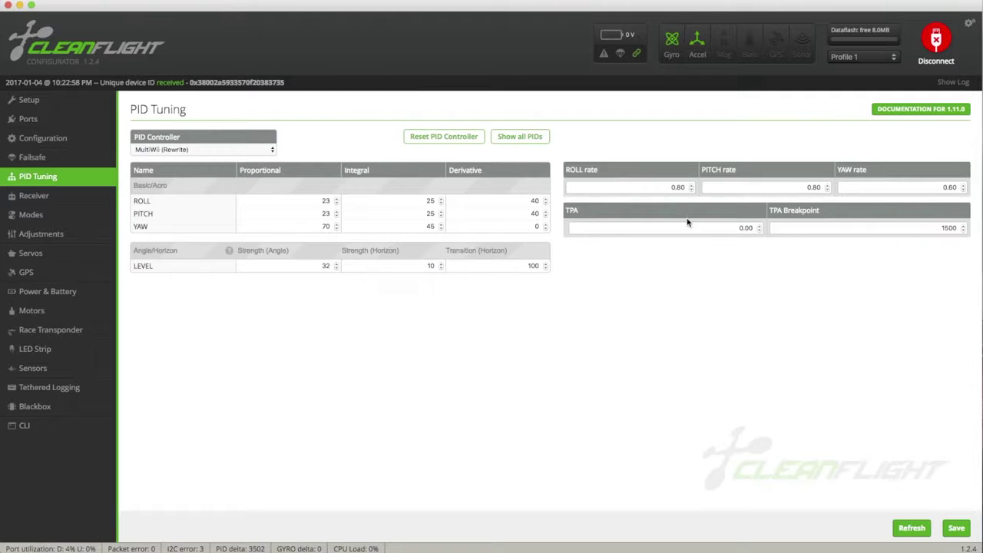
Review the receiver channel settings and the flight mode ranges of the stock firmware
click(69, 196)
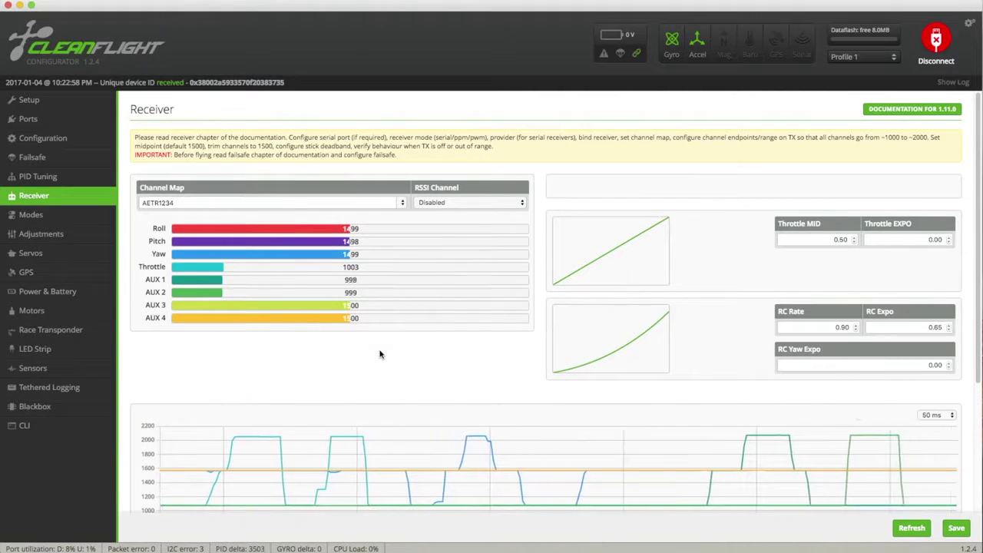
click(30, 215)
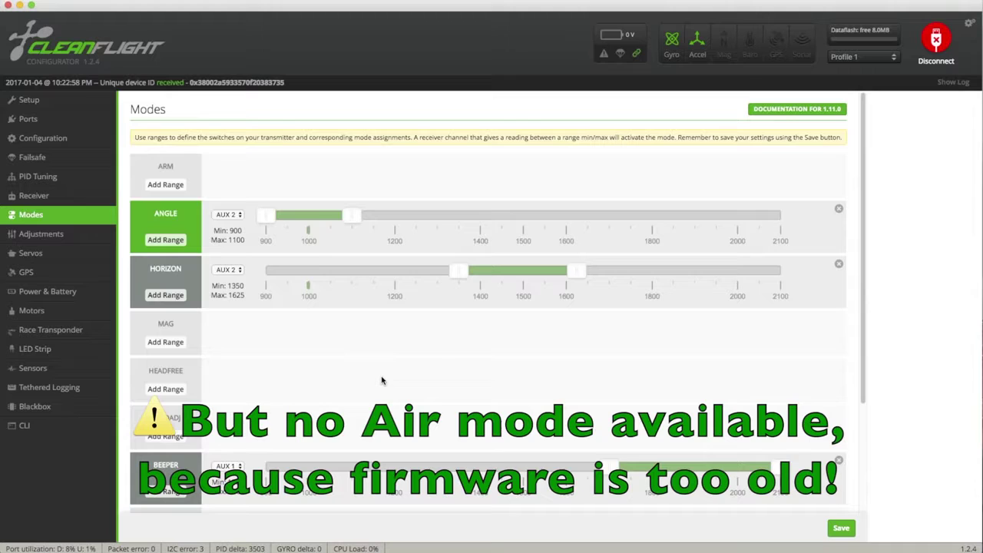
scroll(399, 420, down, 3)
scroll(303, 399, up, 3)
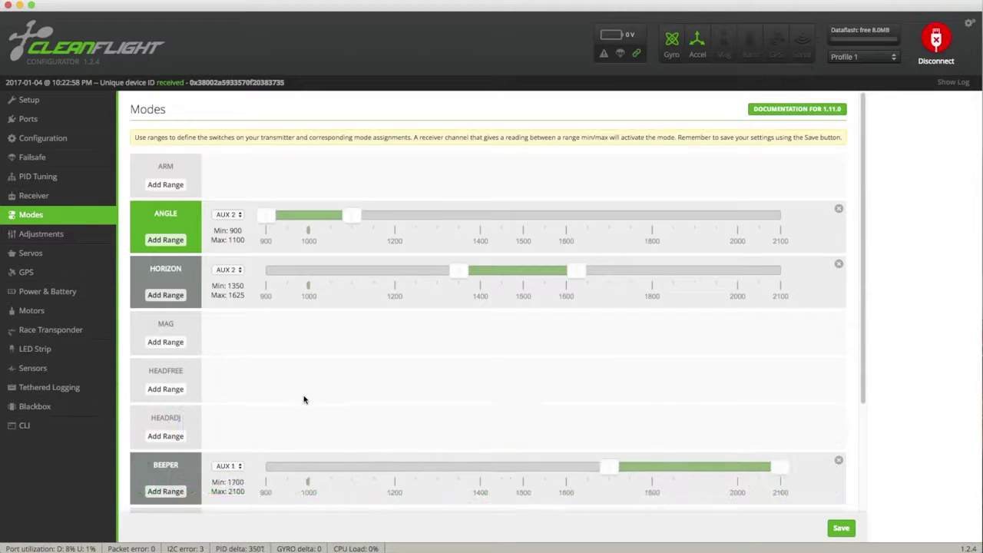
scroll(303, 399, down, 3)
scroll(304, 401, down, 1)
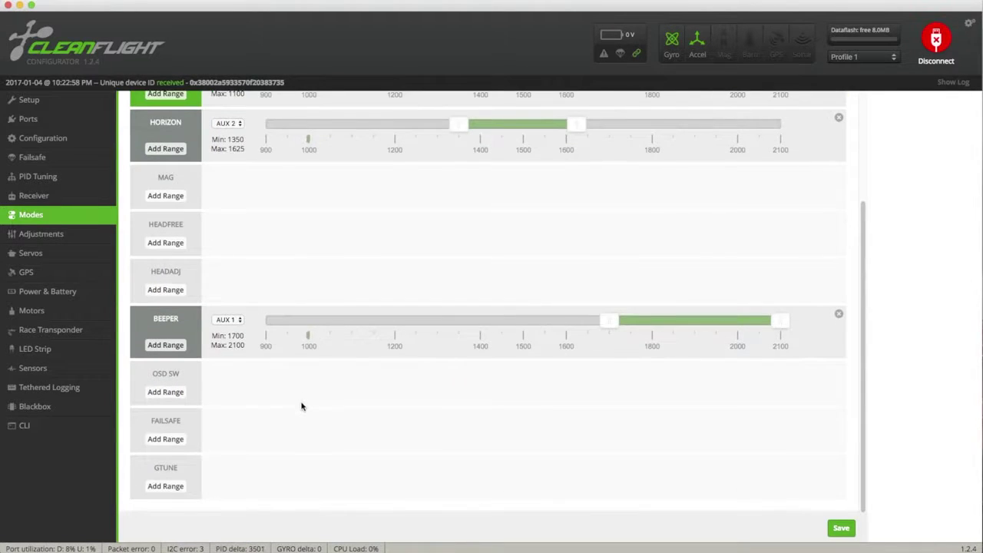
scroll(275, 163, up, 3)
Look through the remaining configuration pages, including Power & Battery and LED Strip
click(54, 234)
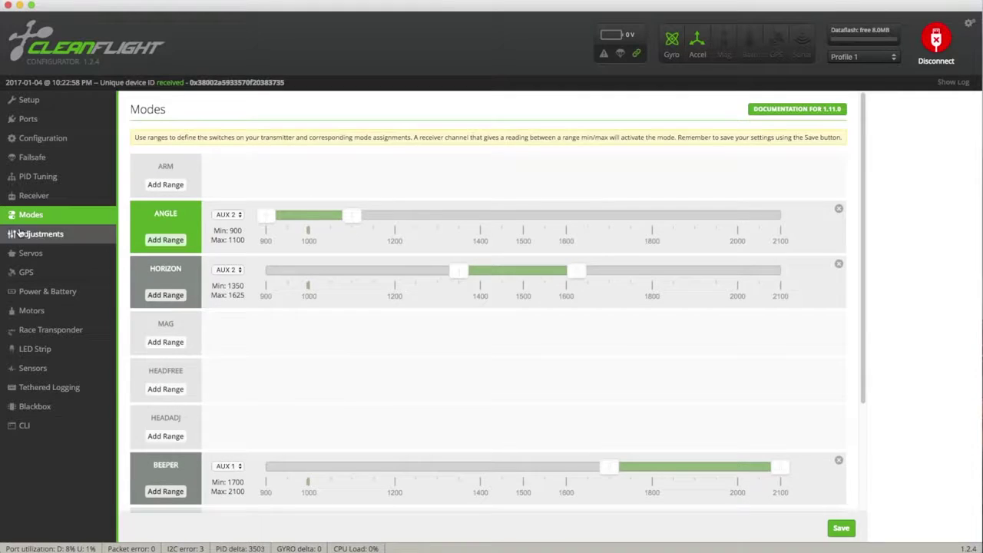
click(63, 291)
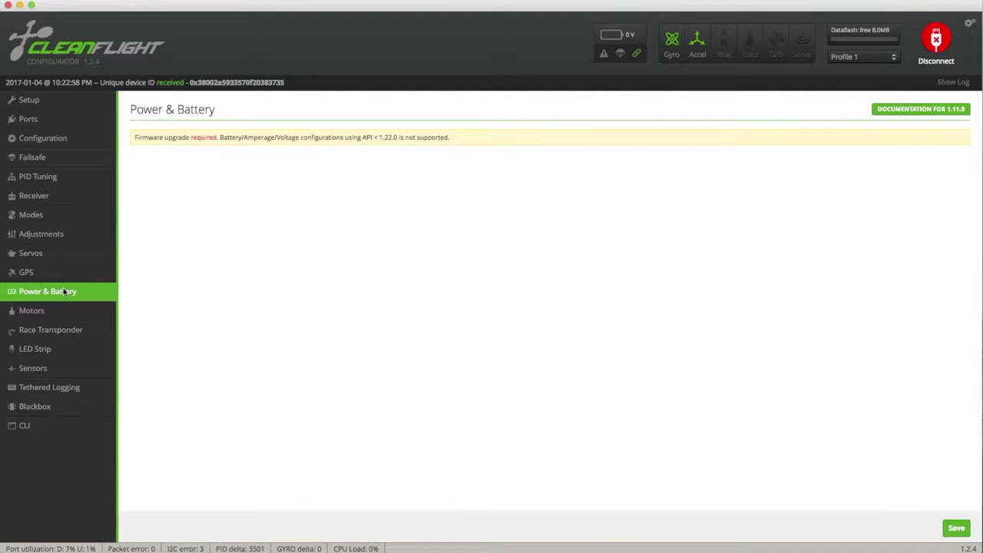
click(51, 349)
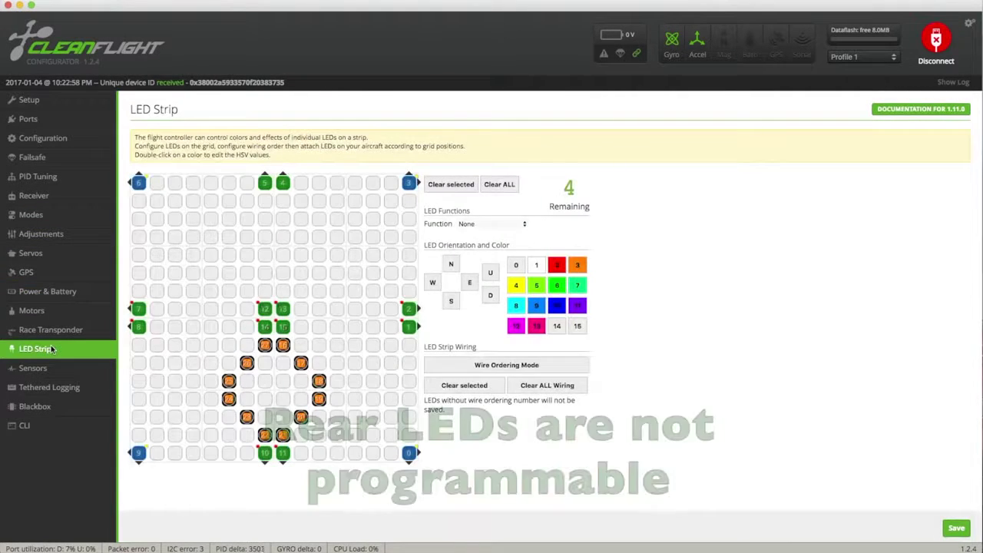
click(57, 367)
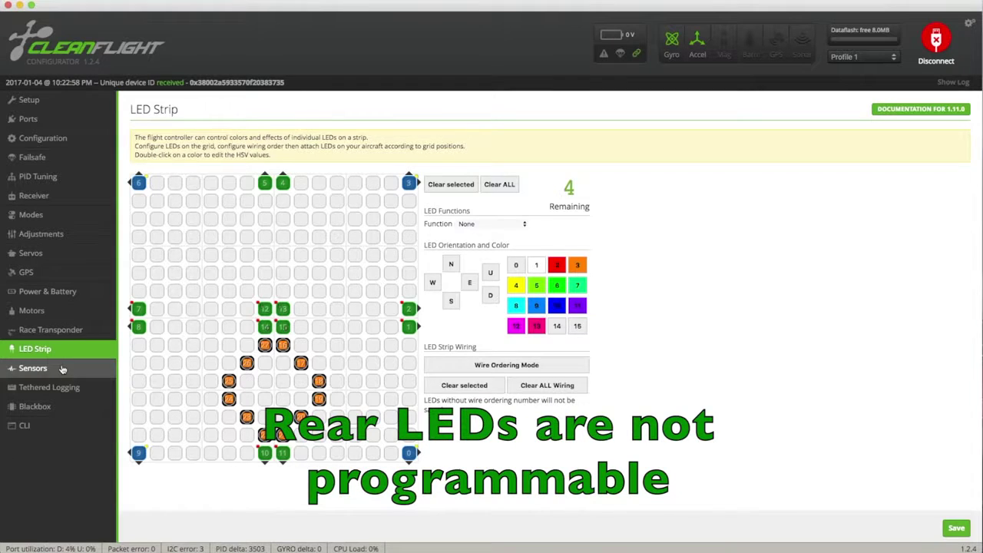
click(79, 410)
Query the flight controller's firmware with the version and status commands in the CLI
click(86, 425)
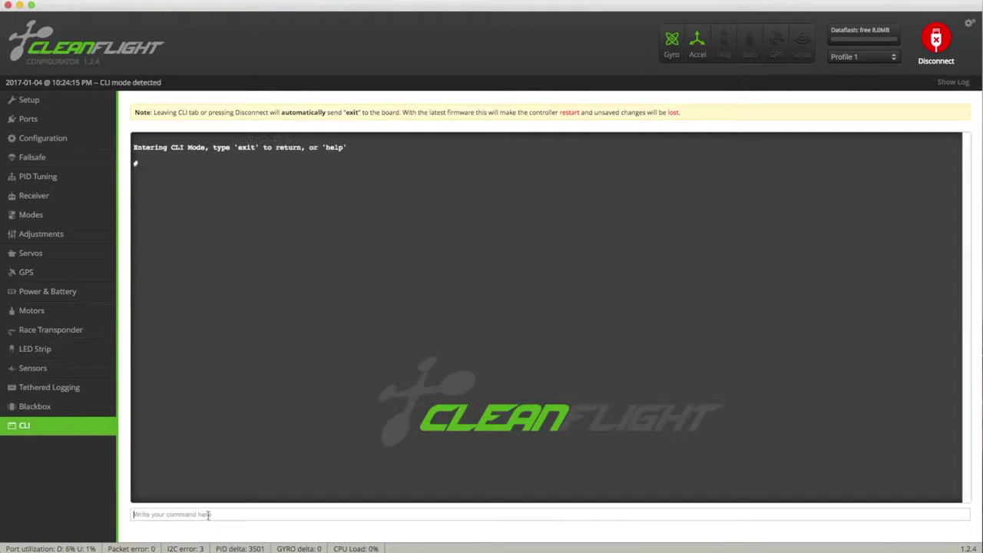
text(version)
key(Return)
drag(192, 172, 314, 177)
click(332, 511)
text(status)
key(Return)
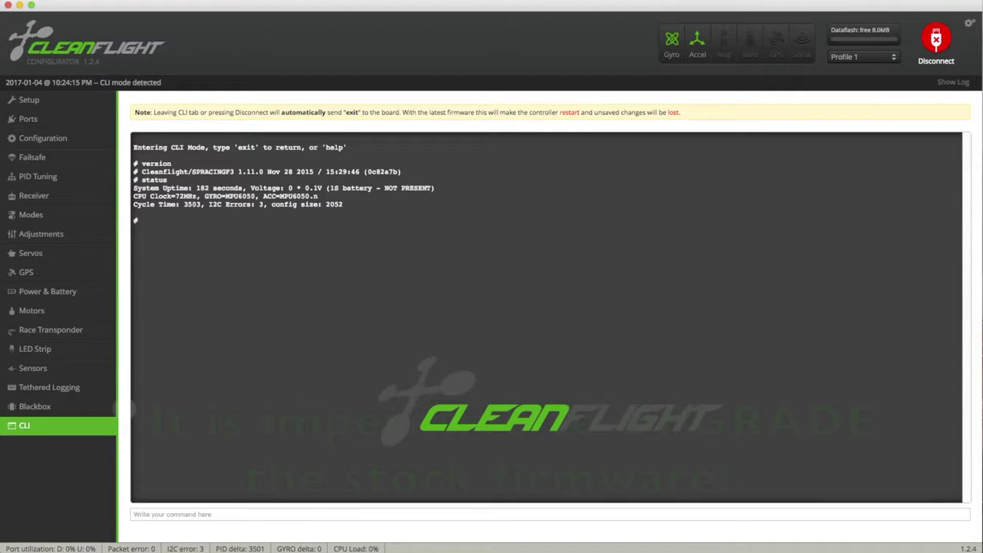
Run the tasks command, and leave the command line with exit
text(tasks)
key(Return)
text(exit)
key(Return)
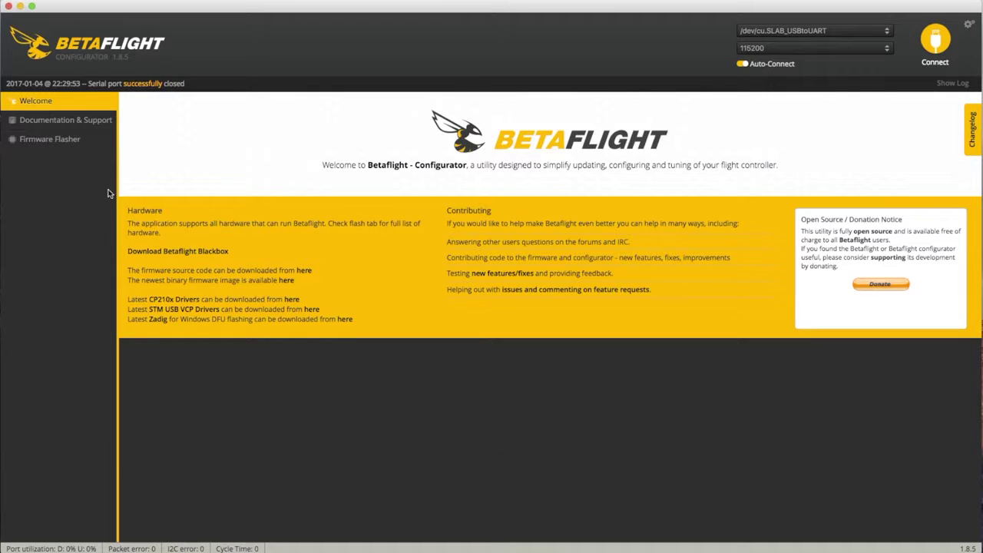
click(102, 142)
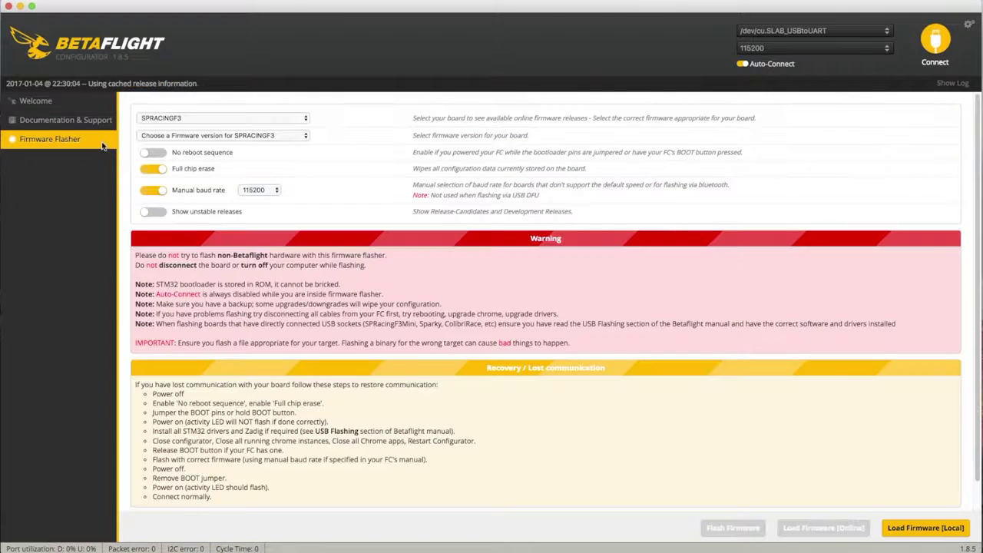
click(213, 118)
click(231, 121)
click(230, 135)
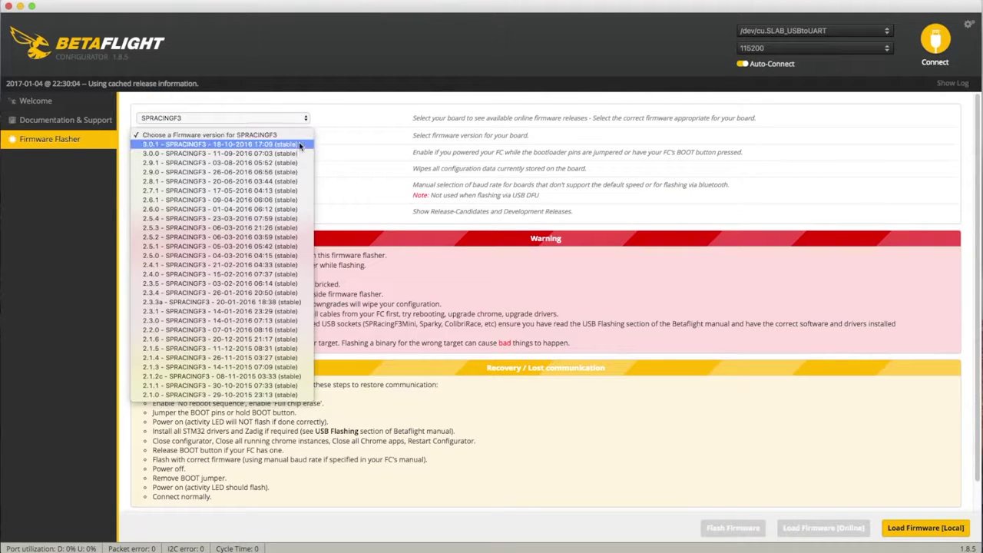
click(303, 145)
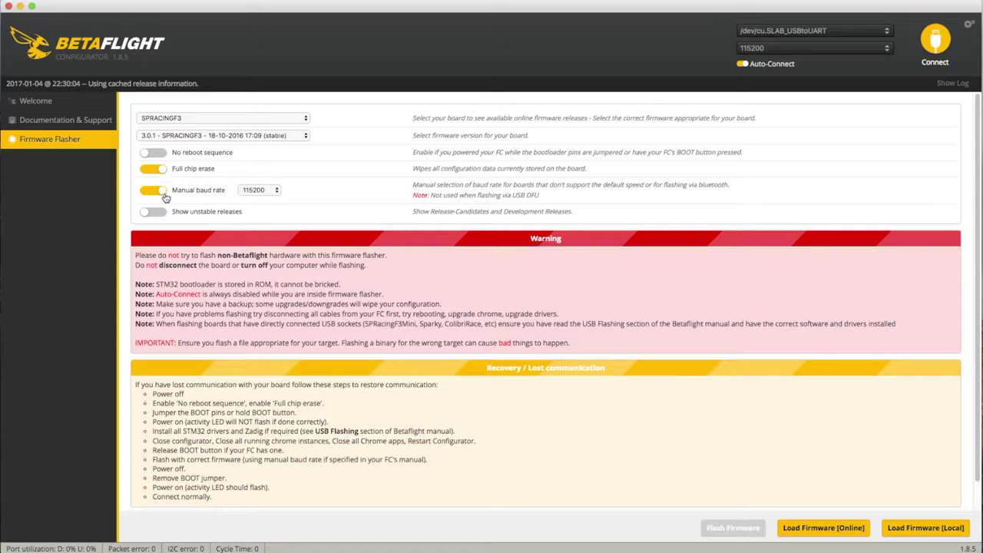
Load the selected firmware online and flash it to the board
click(823, 528)
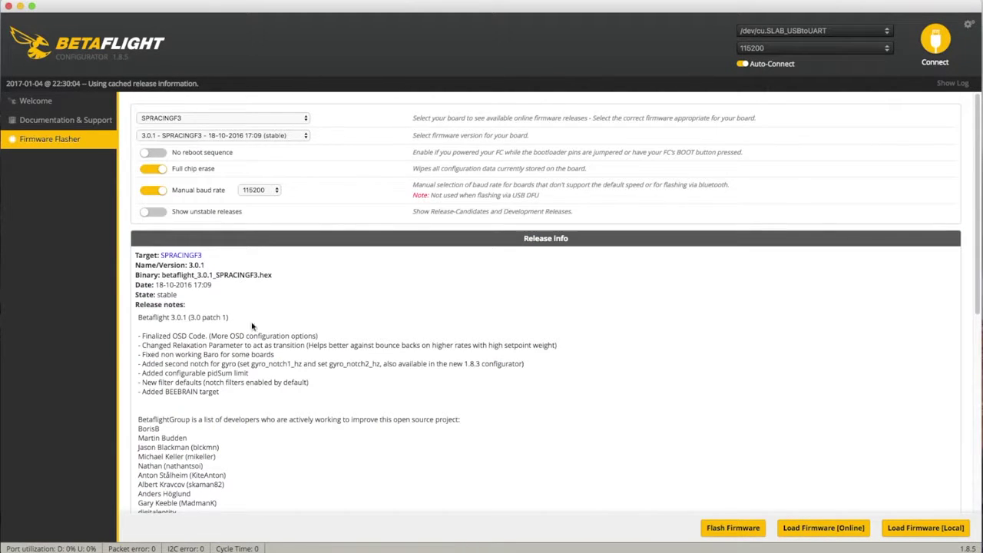
scroll(662, 354, down, 5)
click(739, 528)
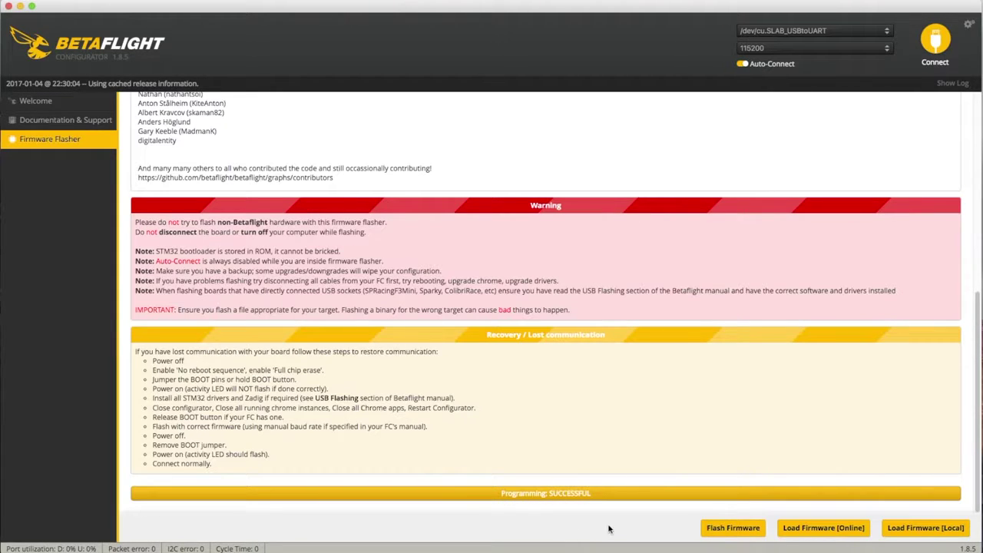
Connect to the flight controller and calibrate its accelerometer
click(921, 54)
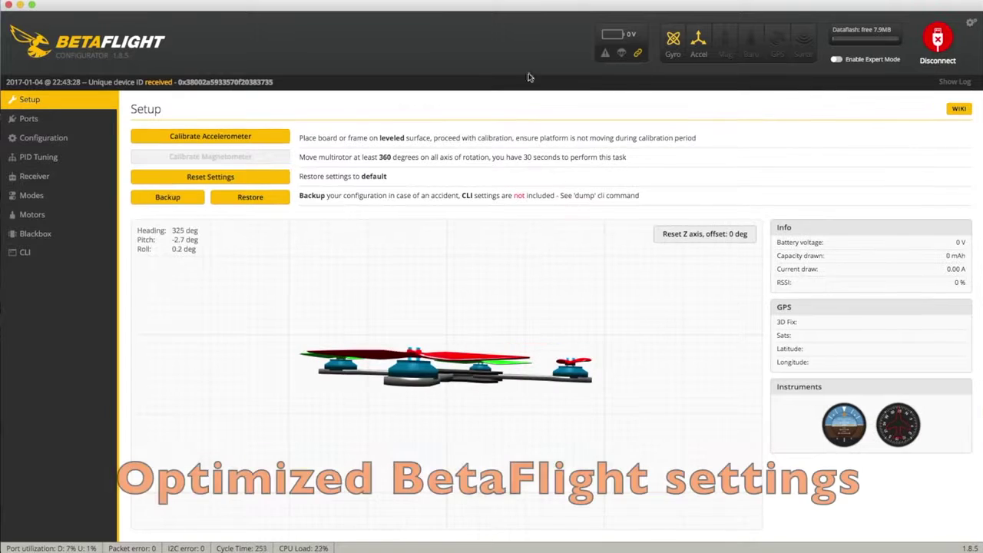
click(247, 138)
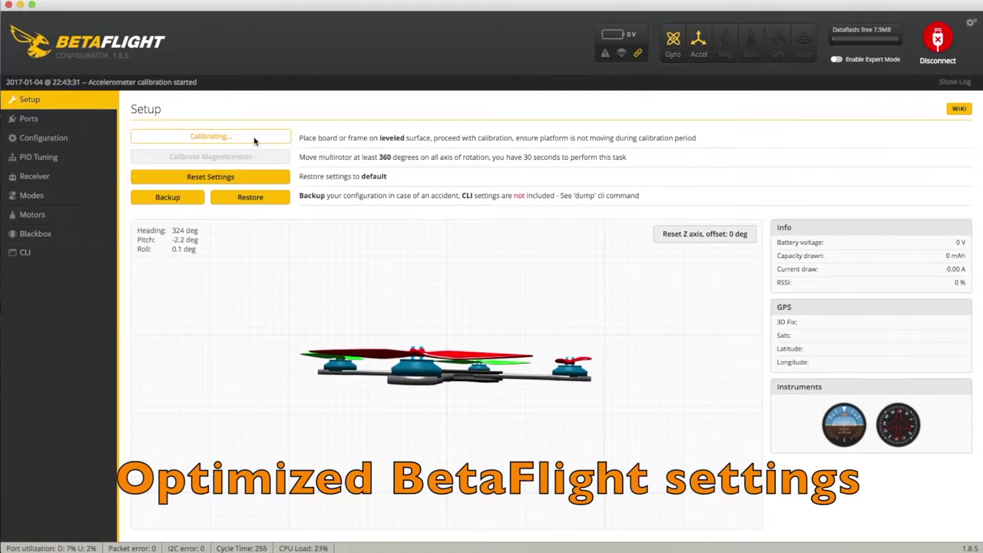
Set the ESC/motor protocol to MULTISHOT and the minimum throttle to 1050 in the configuration
click(76, 116)
click(80, 139)
click(598, 195)
click(578, 211)
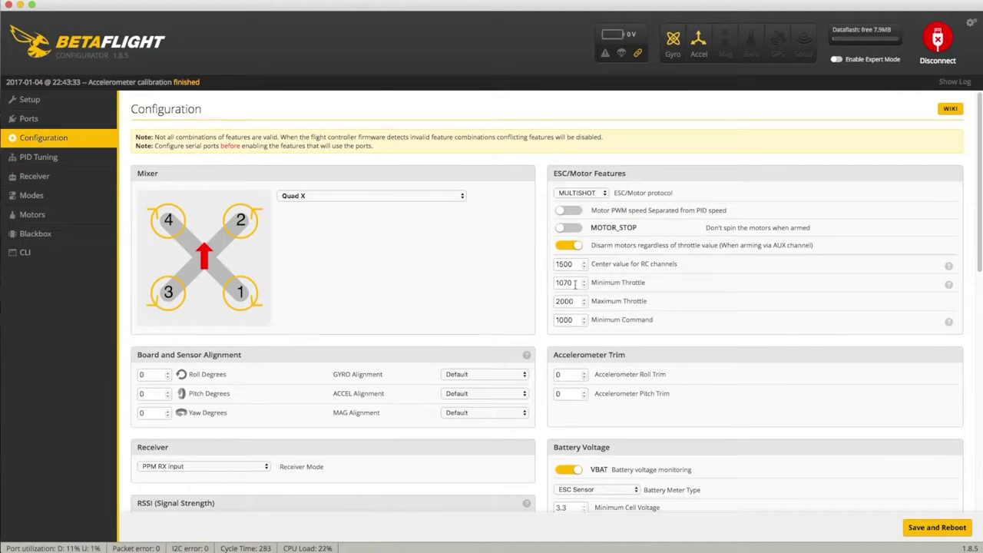
double_click(554, 301)
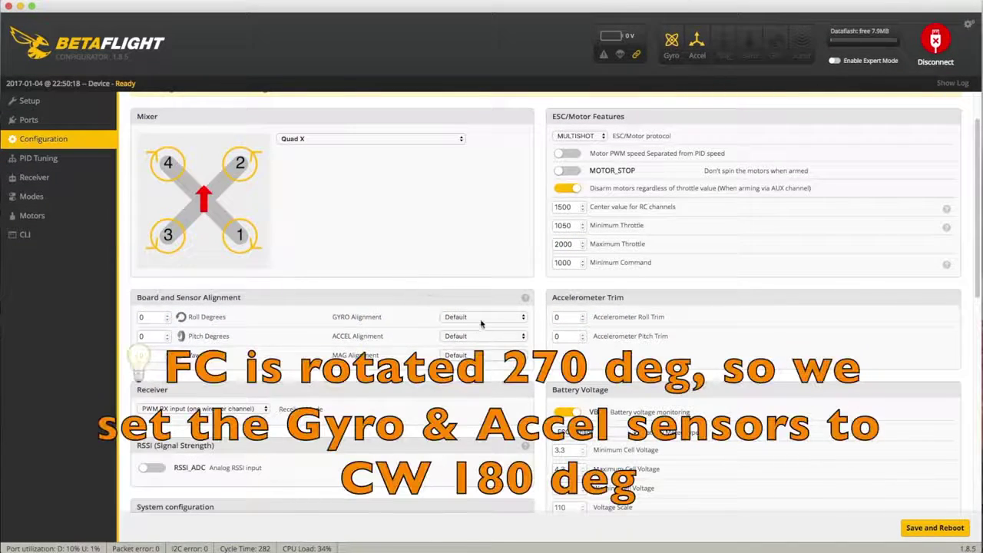
Set both the gyro and the accelerometer alignment to CW 180°
click(480, 316)
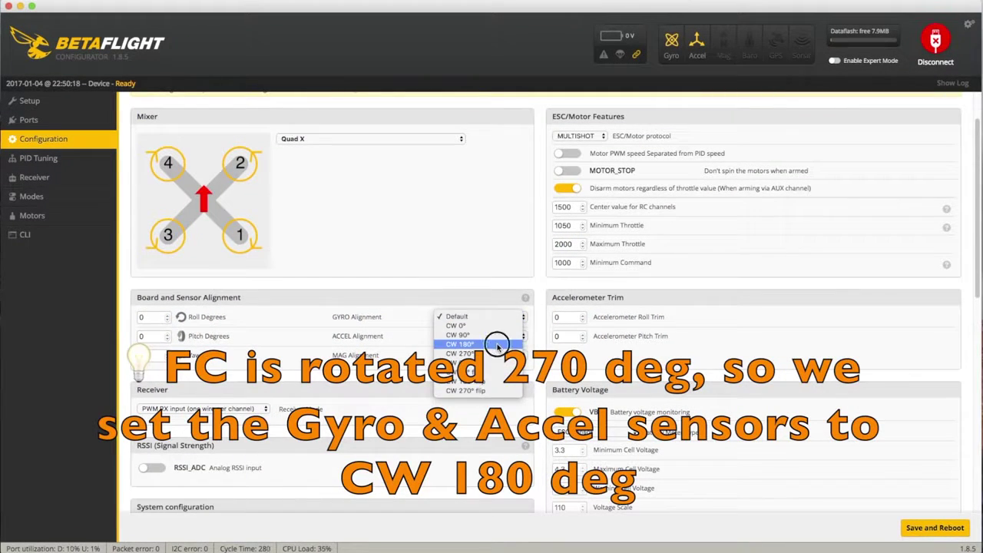
click(497, 344)
click(482, 336)
click(498, 363)
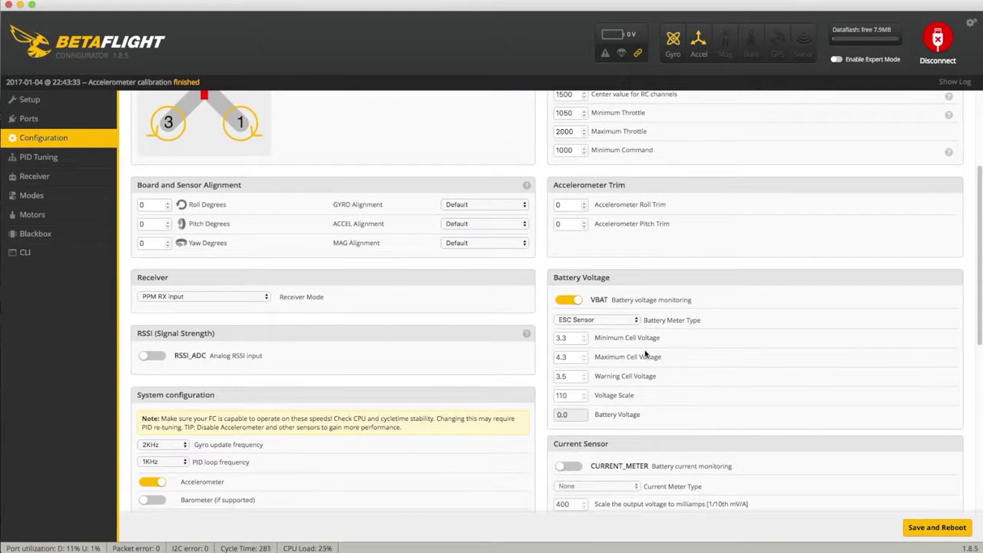
Set the receiver mode to PWM RX input (one wire per channel) and the gyro update and PID loop frequencies to 4KHz
click(256, 298)
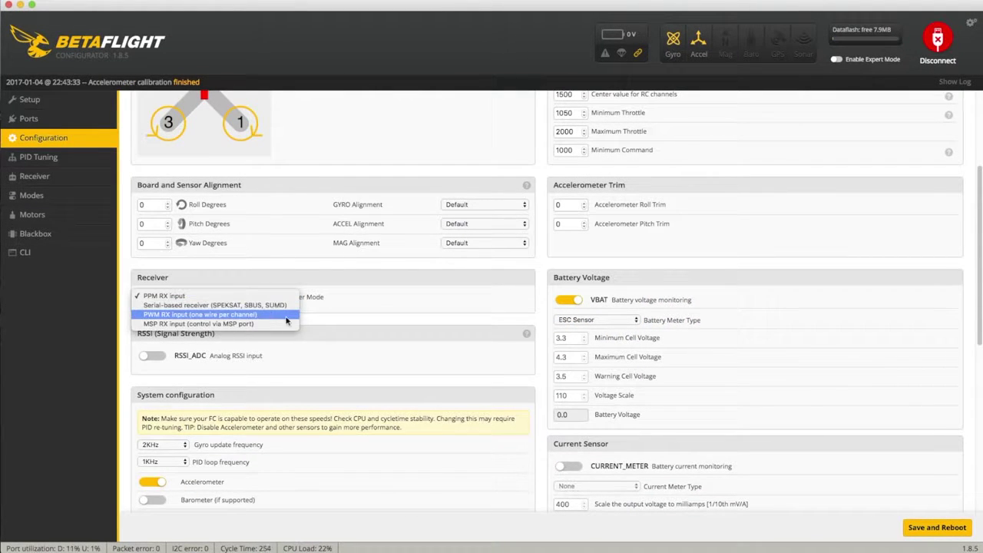
click(280, 315)
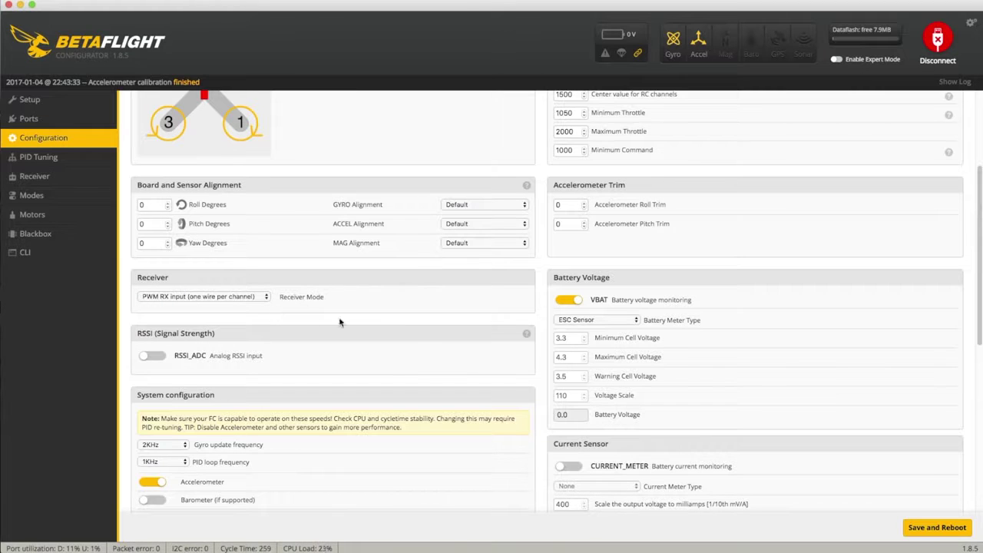
scroll(432, 378, down, 1)
scroll(431, 378, down, 5)
click(175, 158)
click(171, 140)
click(165, 176)
click(169, 160)
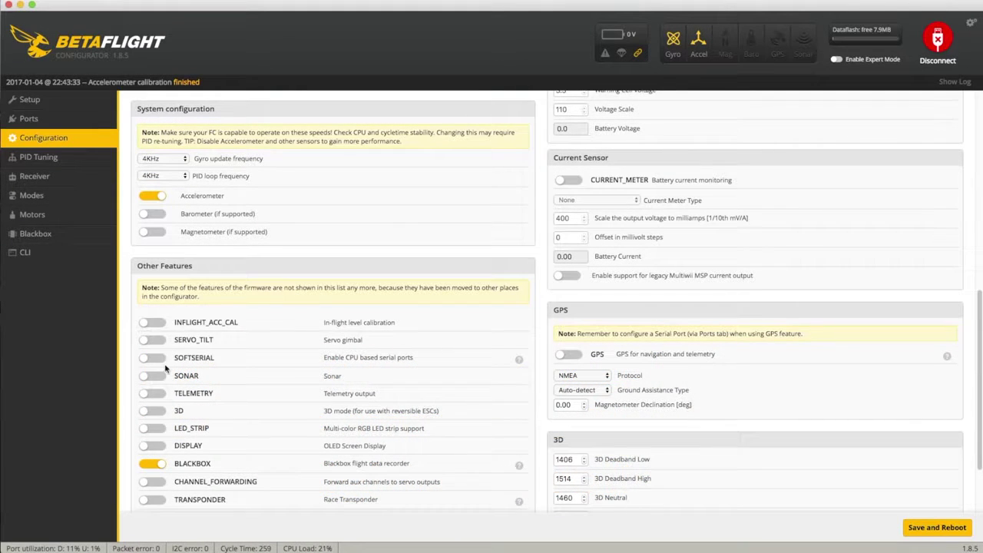
Disable the BLACKBOX feature, and save the configuration with a reboot
click(143, 468)
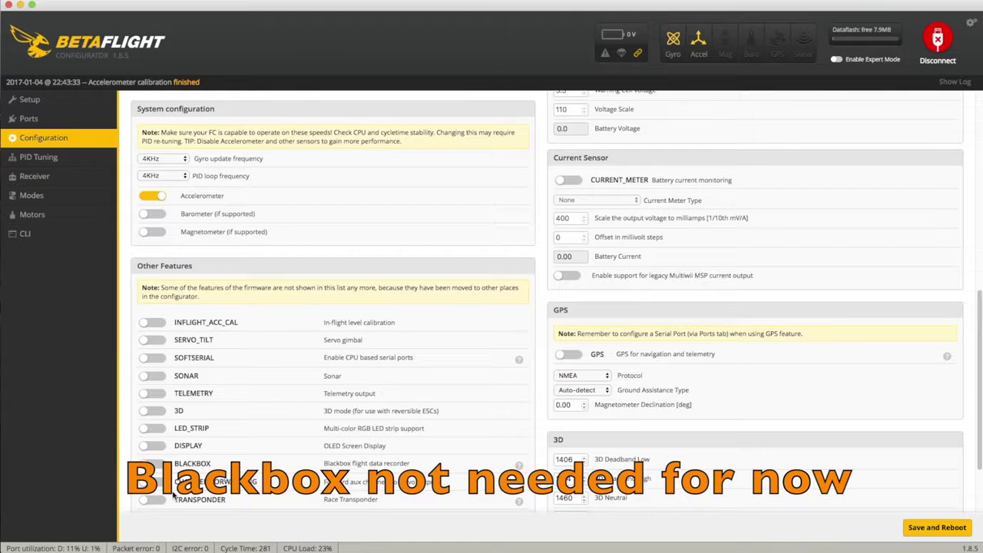
scroll(659, 459, down, 3)
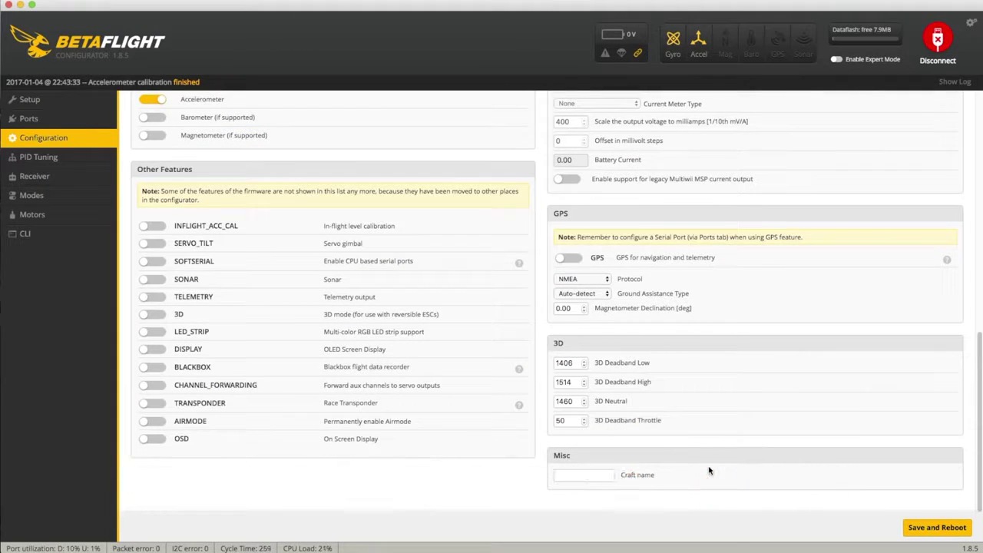
click(933, 527)
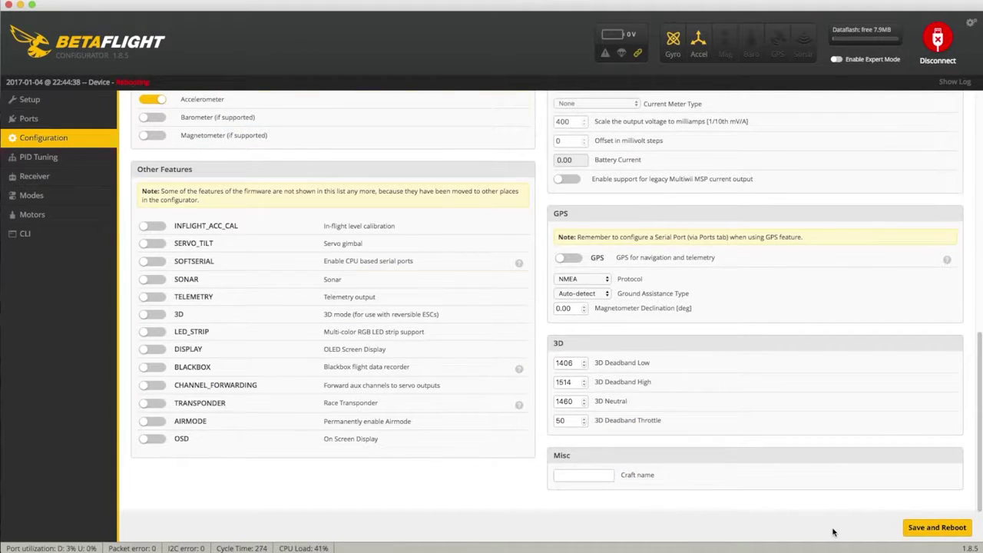
In PID tuning, set roll/pitch RC rate to 1.05, yaw super rate to 0.43 and yaw RC rate to 2.00, and save
click(82, 159)
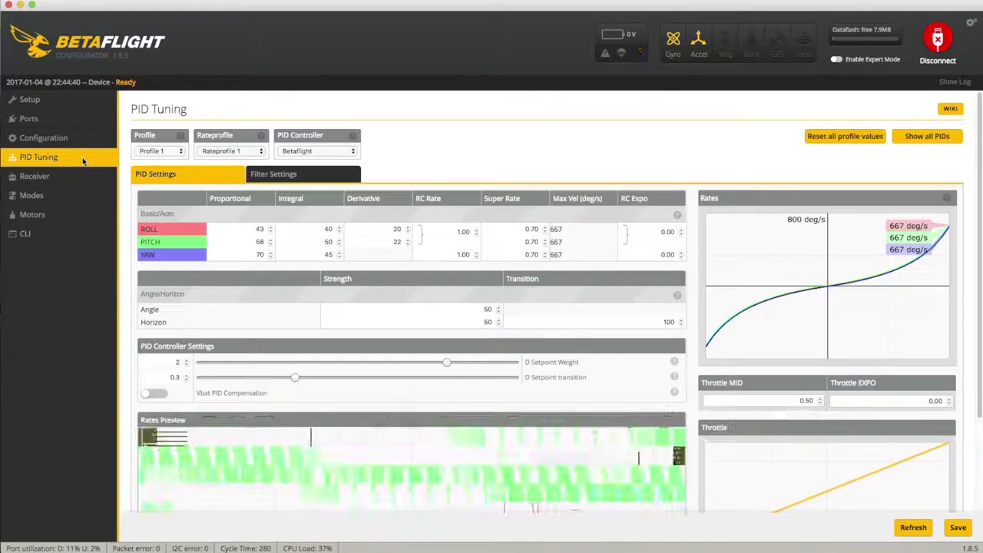
click(476, 229)
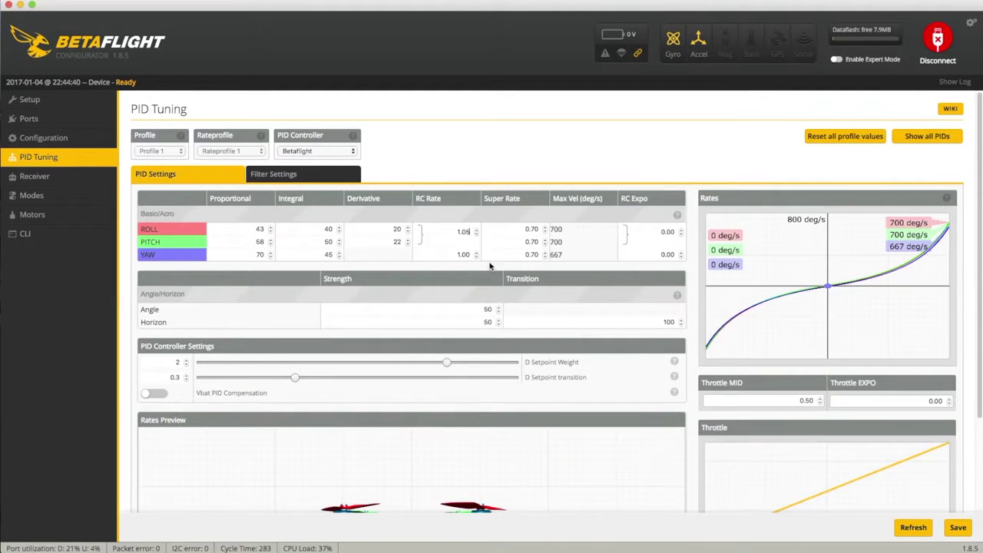
text(0.43)
double_click(458, 256)
text(2.00)
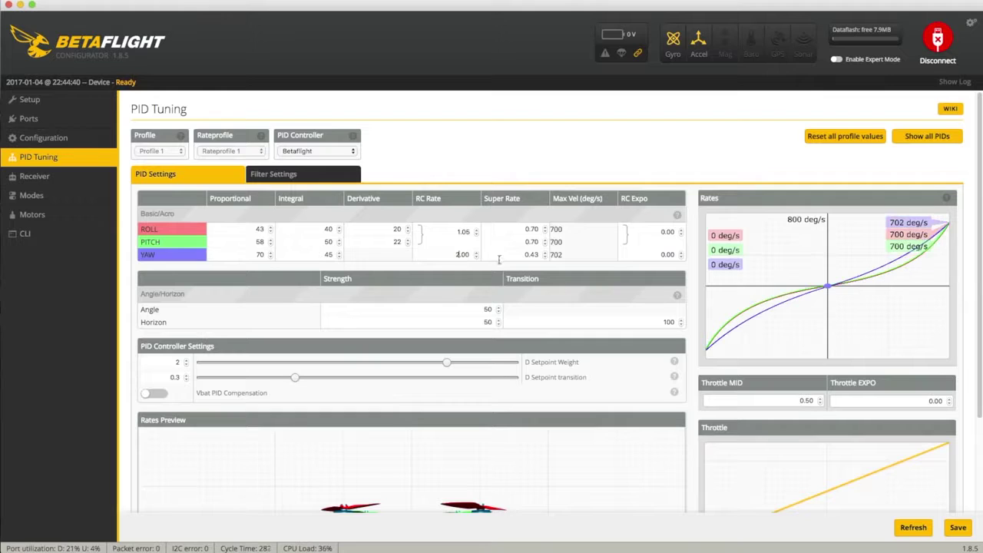
click(952, 527)
Set the Angle and Horizon strengths to 30
double_click(476, 309)
text(3)
scroll(831, 456, down, 3)
scroll(765, 440, up, 3)
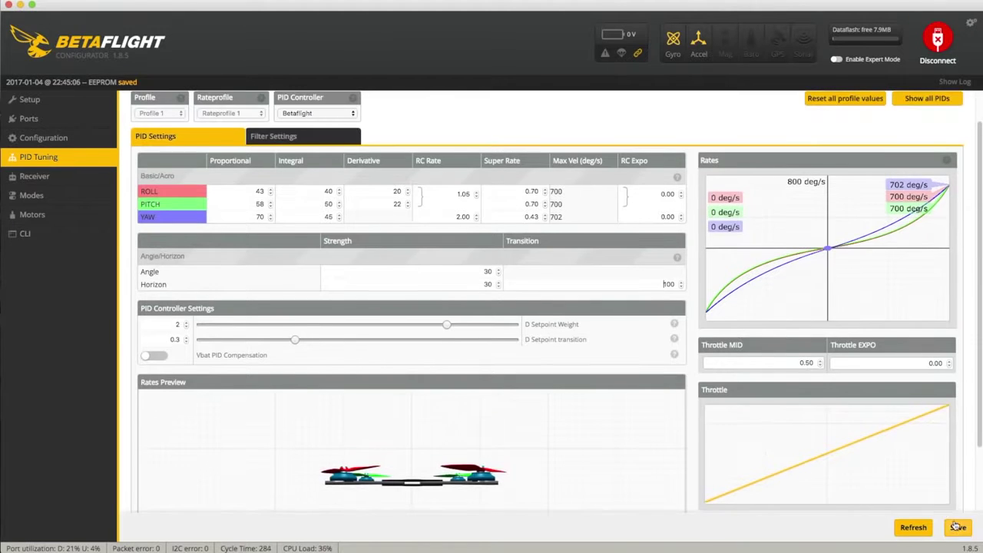
Set the receiver's RC deadband and yaw deadband to 4 and save
click(12, 179)
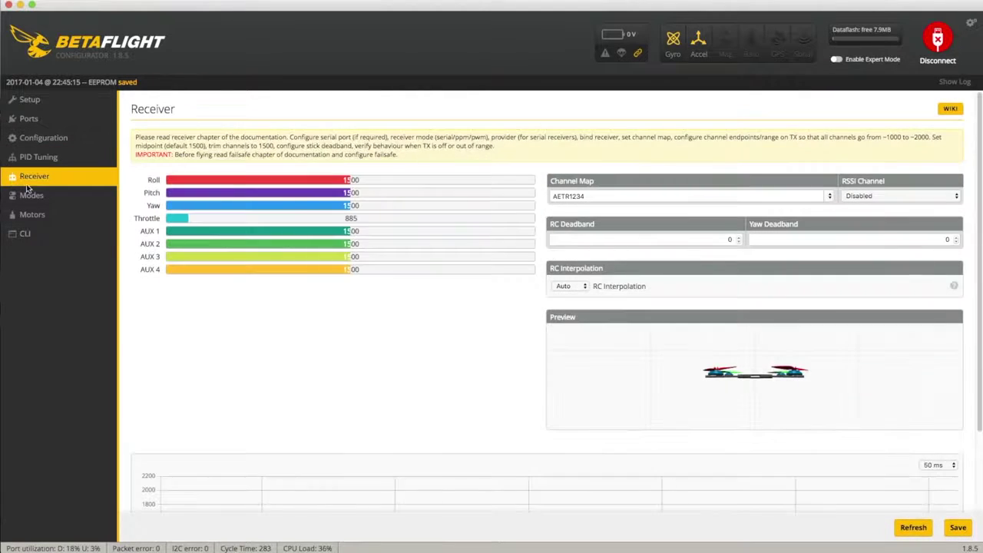
click(750, 239)
text(4)
click(722, 239)
text(4)
click(958, 527)
Add an ARM mode range on AUX 1 from 1200 to 2100
click(46, 195)
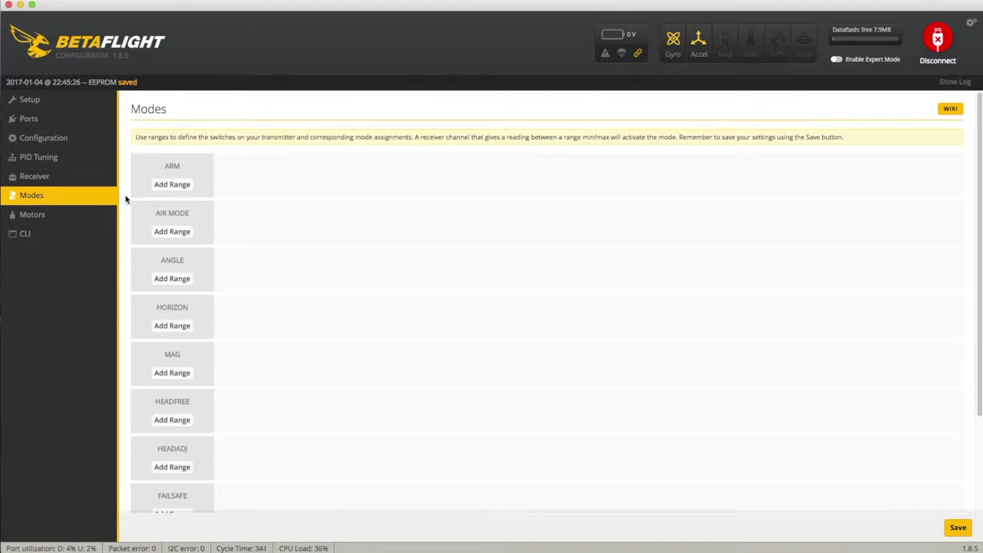
click(172, 193)
drag(468, 166, 427, 167)
drag(675, 166, 906, 178)
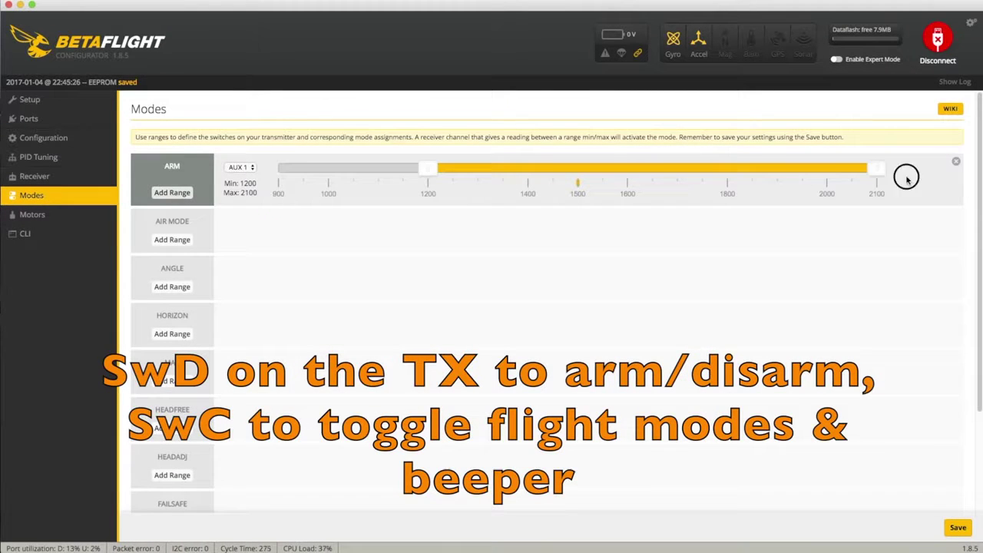
Assign ARM to AUX 2 and add AUX 1 ranges for AIR MODE at 1300–1700 and ANGLE at 900–1300
click(248, 168)
click(254, 177)
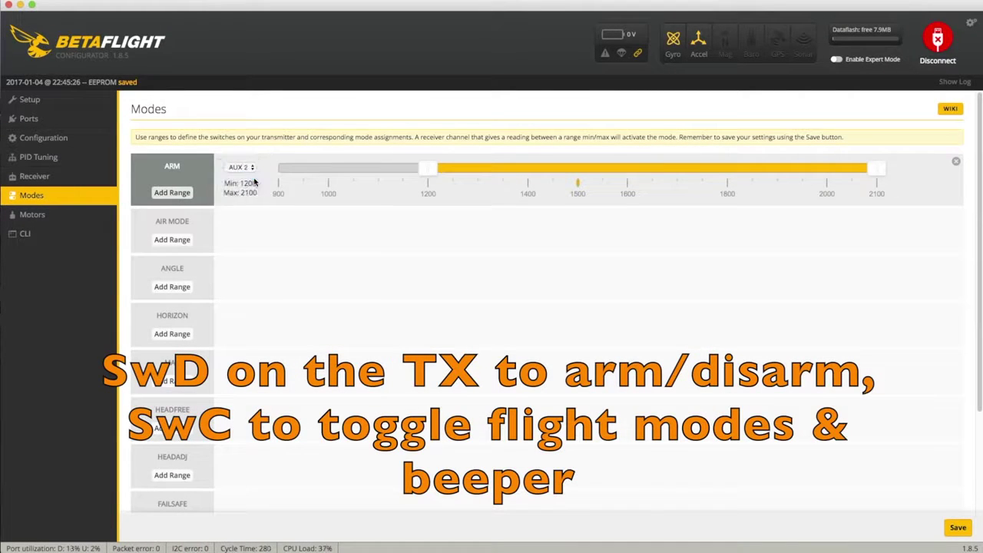
click(183, 239)
click(172, 303)
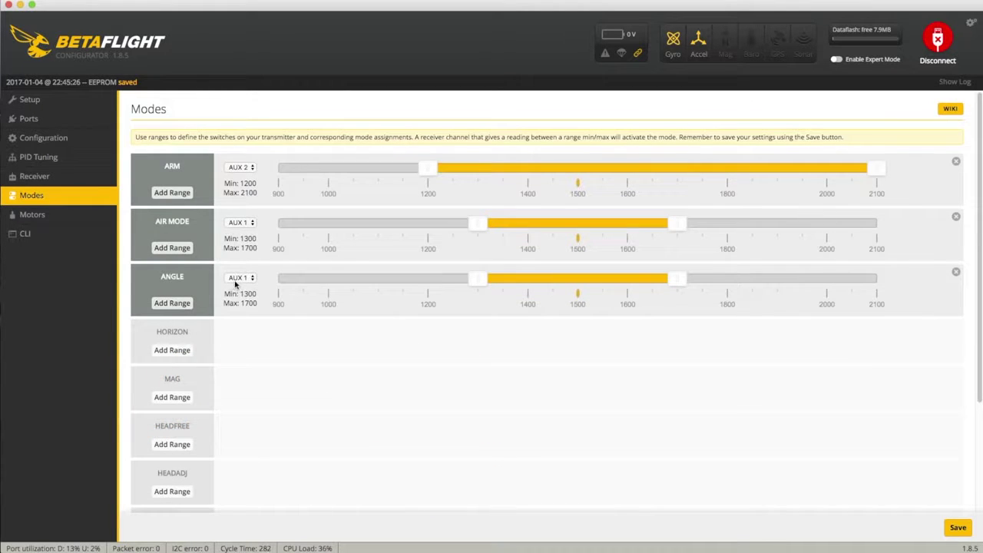
drag(535, 278, 458, 228)
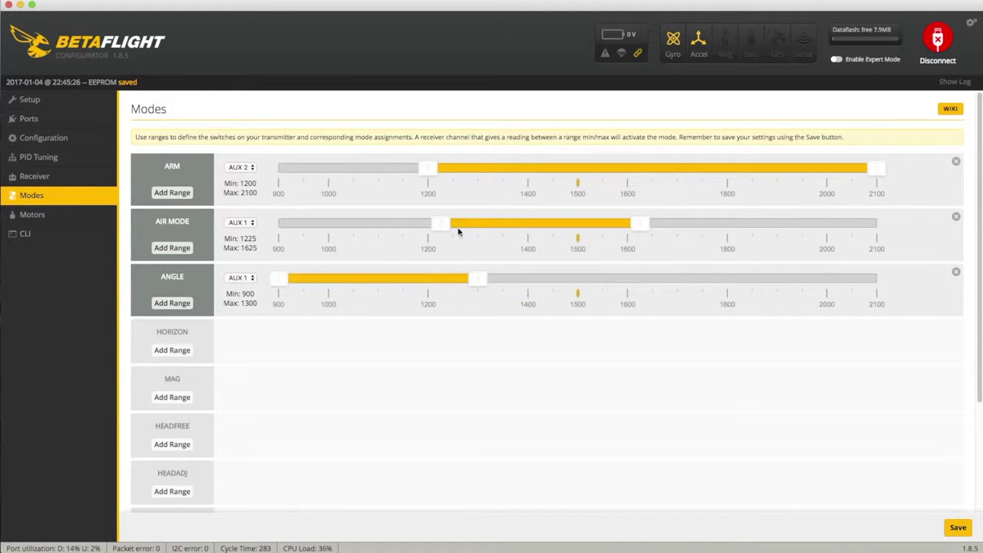
Add a BEEPER mode range on AUX 1 from 1700 to 2100 and save the modes
scroll(207, 459, down, 4)
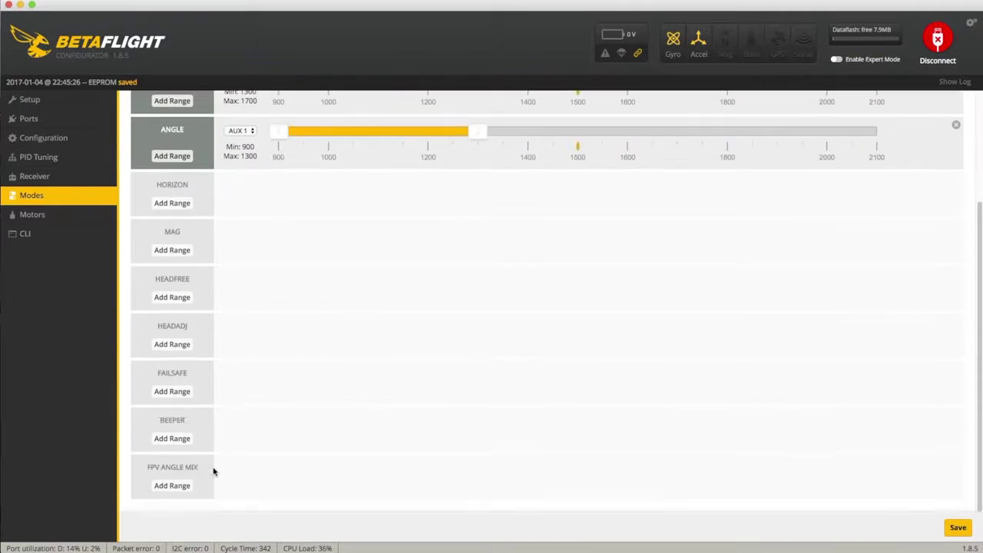
click(177, 445)
drag(614, 422, 781, 419)
scroll(643, 165, up, 1)
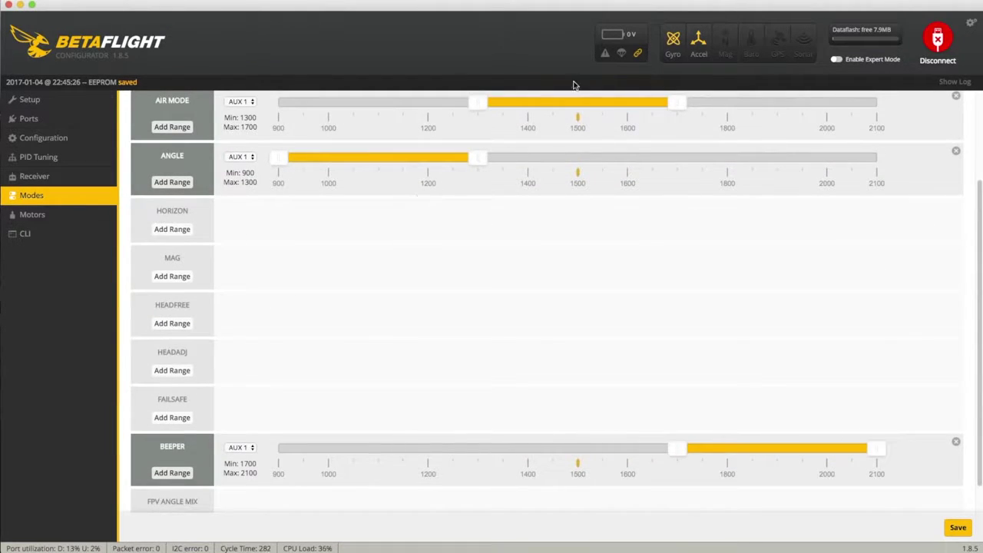
click(959, 528)
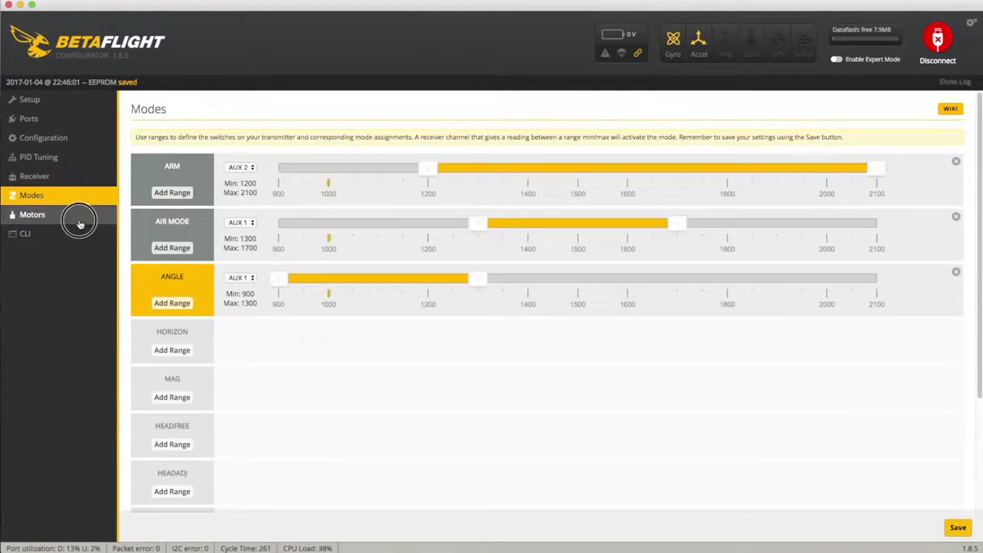
Calibrate the ESCs by raising the Master motor output to 2000, lowering it to minimum and disabling motor control
click(77, 217)
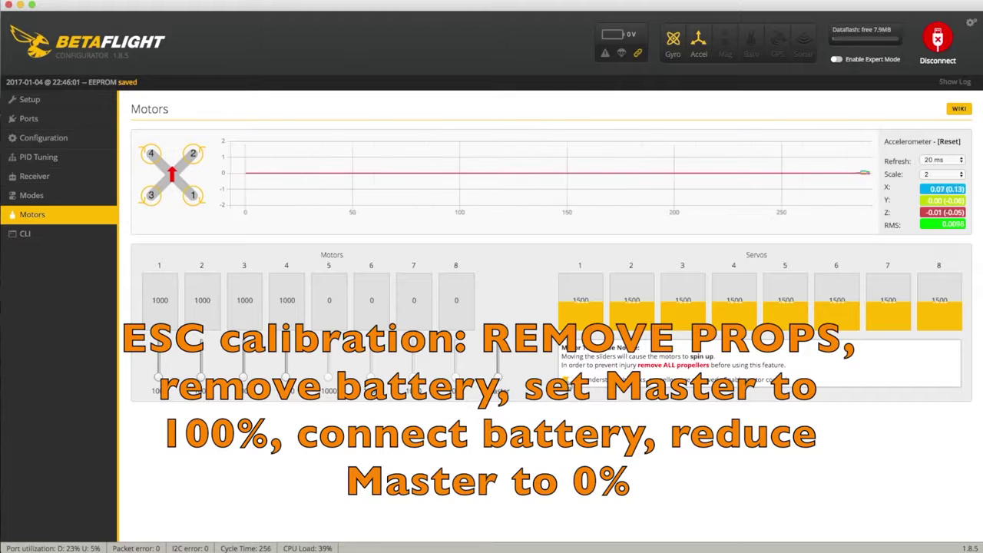
drag(497, 376, 497, 344)
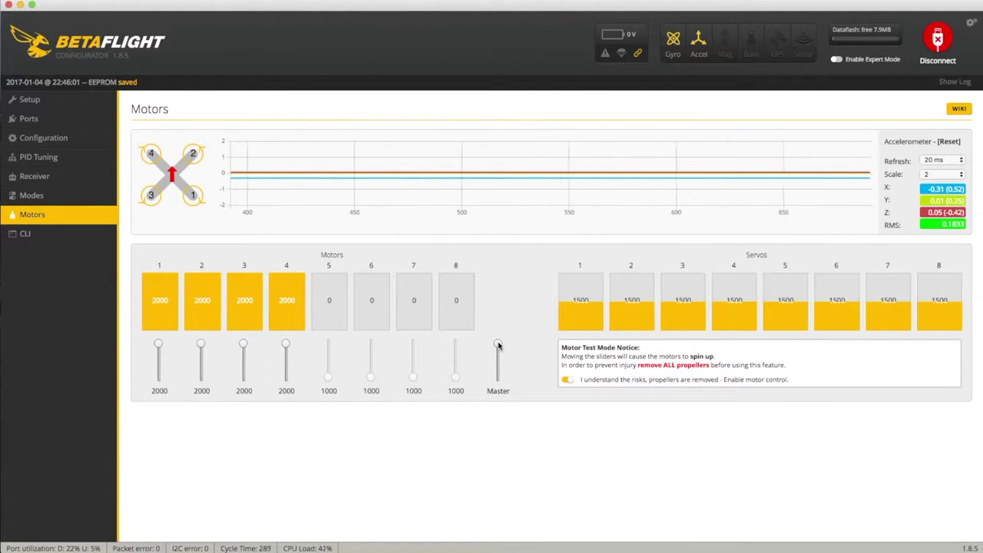
drag(497, 378, 498, 405)
click(566, 380)
Run the version and status commands in the CLI and examine the board's CPU clock and CPU load
click(114, 237)
text(version)
key(Return)
text(status)
key(Return)
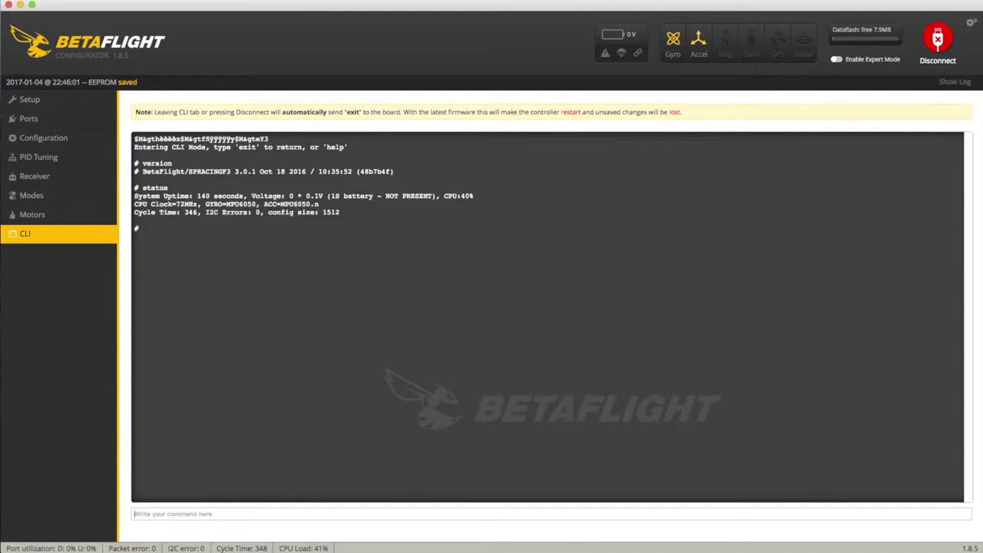
drag(317, 207, 207, 206)
drag(477, 197, 445, 198)
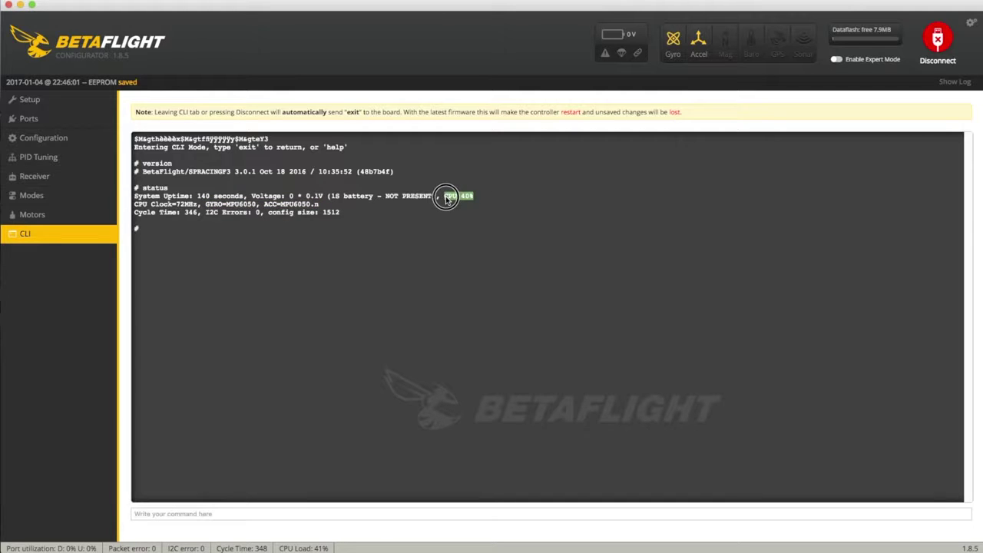
Run the tasks command in the CLI to review the task loads, and exit the CLI
text(tasks)
key(Return)
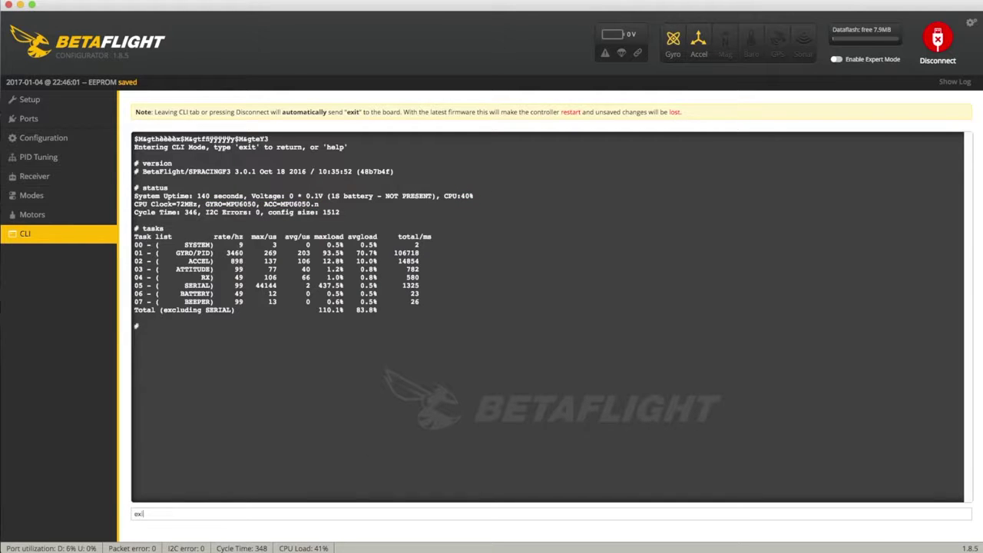
text(exit)
key(Return)
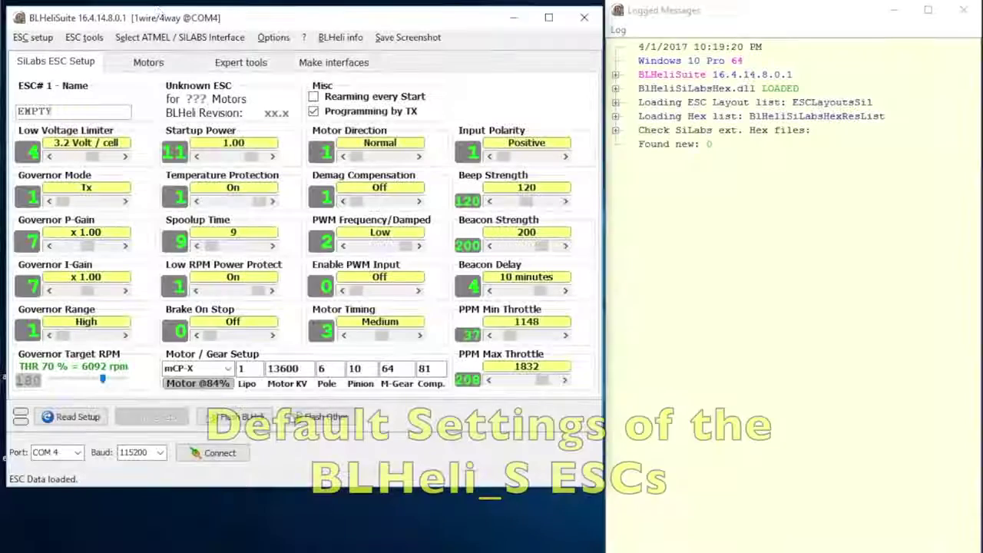
In BLHeliSuite, select the SILABS BLHeli Bootloader (Cleanflight) interface and connect to the flight controller on COM 4
click(205, 39)
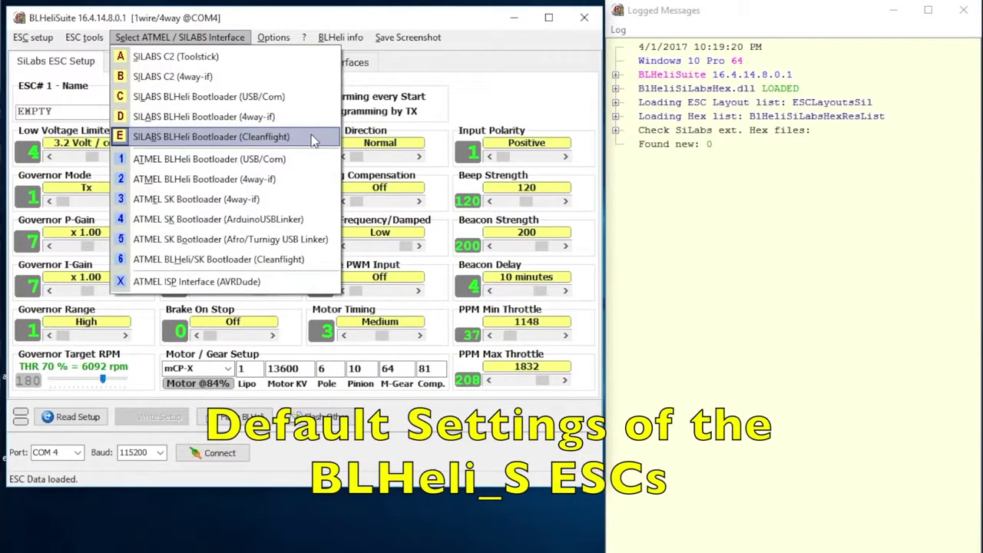
click(314, 138)
click(57, 453)
click(231, 476)
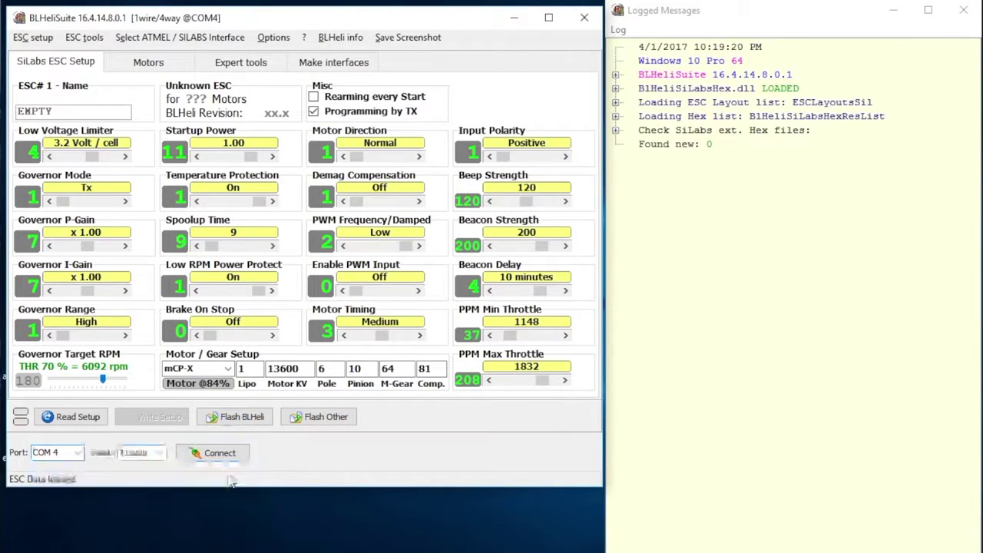
click(220, 453)
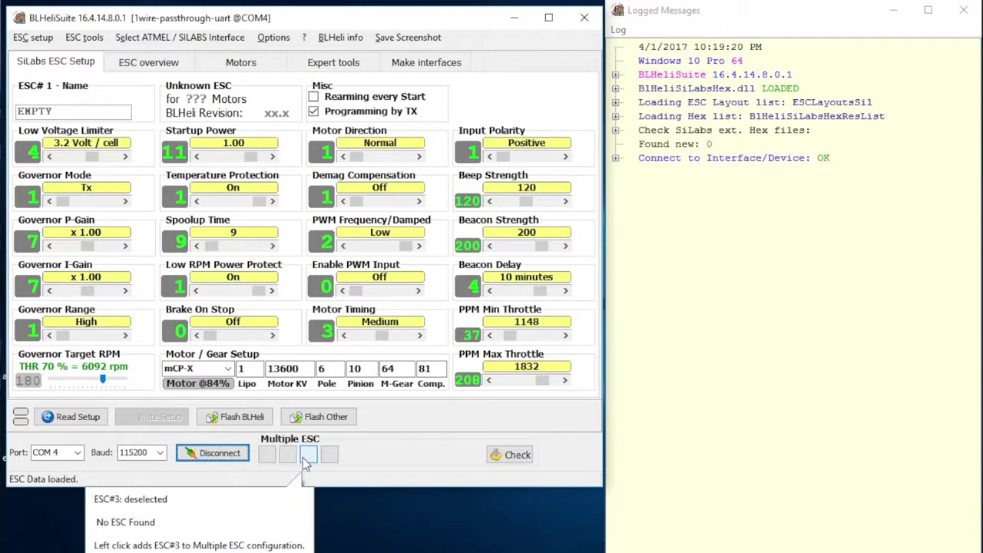
Check the connected ESCs to read their default setup, inspect the ESC type and BLHeli_S revision, and disconnect
click(516, 455)
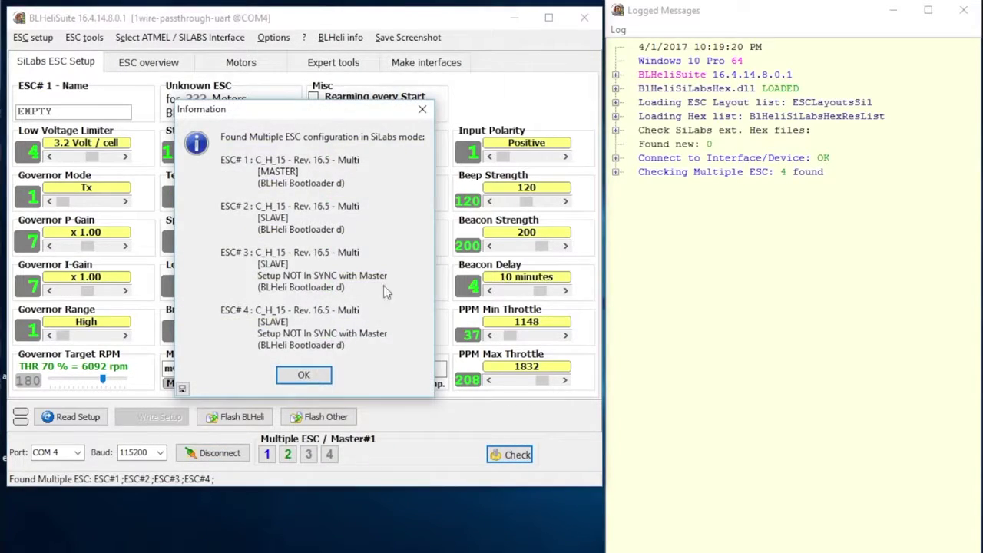
click(304, 376)
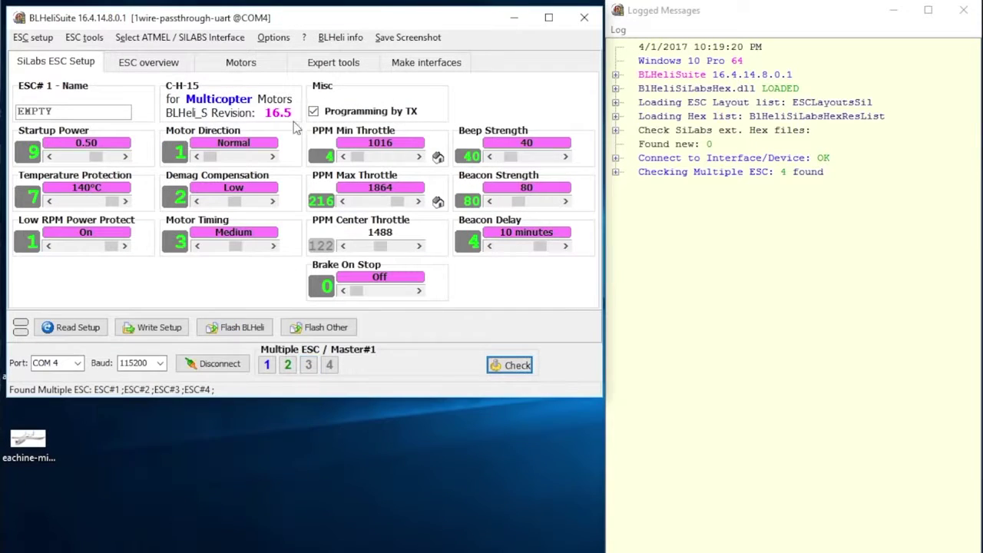
mouse_move(235, 107)
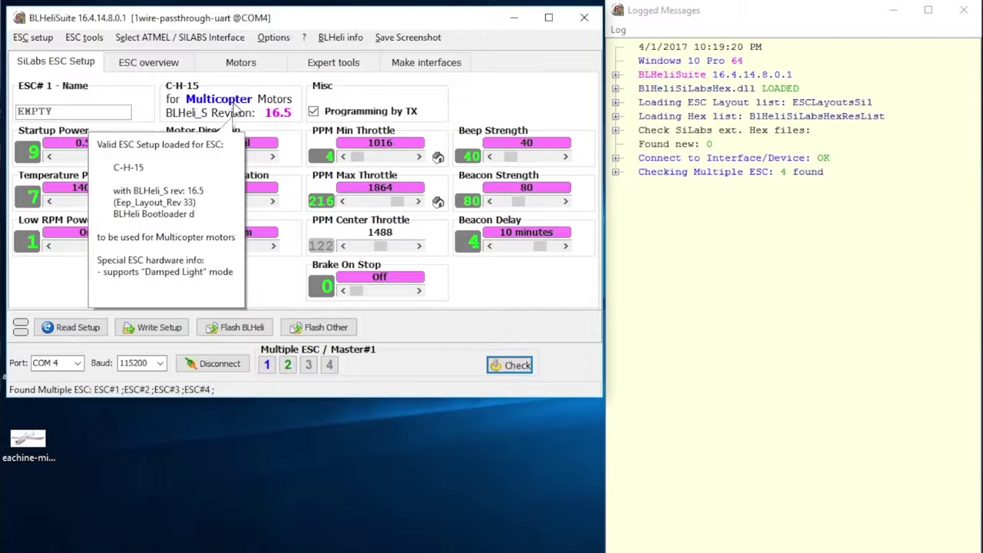
click(230, 365)
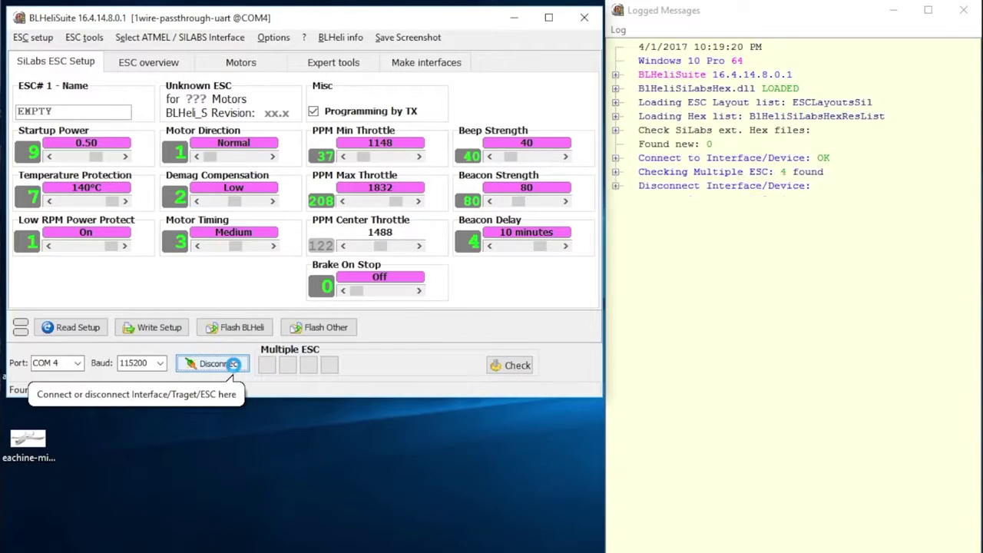